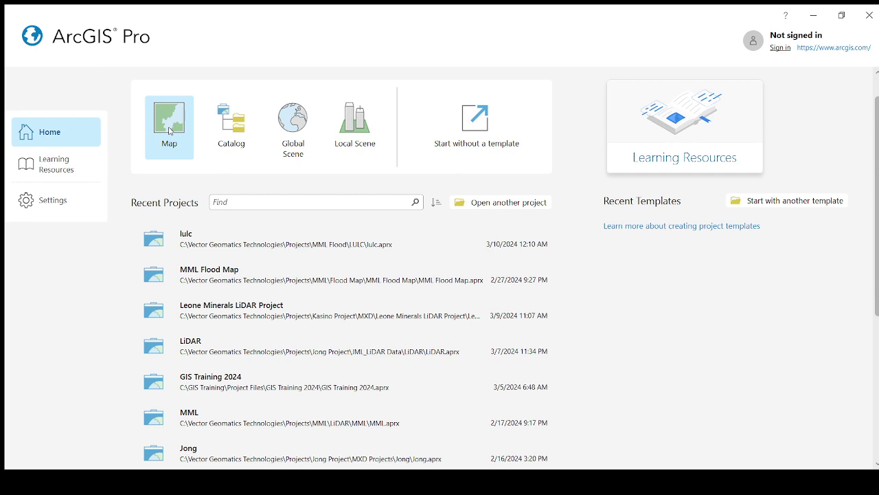
Create a new map project named Creat TIN and add the jml_0_5m_contour_intervals_hses polyline data to the map
left_click(171, 131)
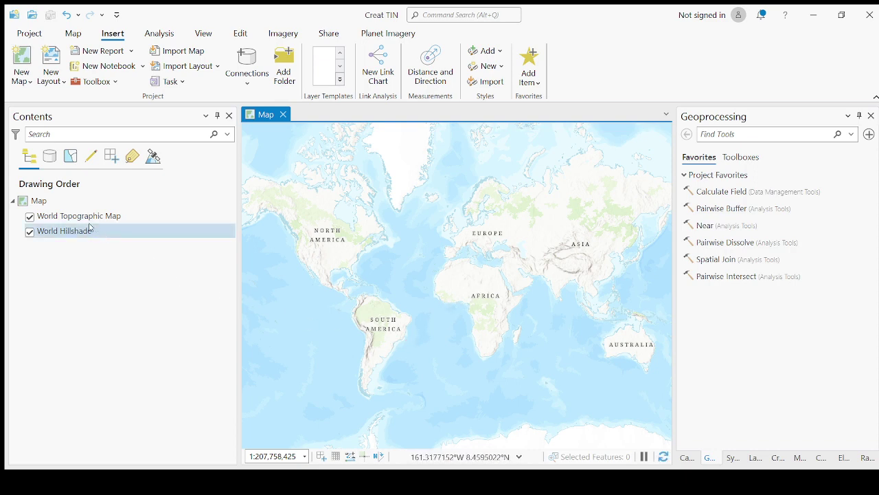
left_click(67, 232)
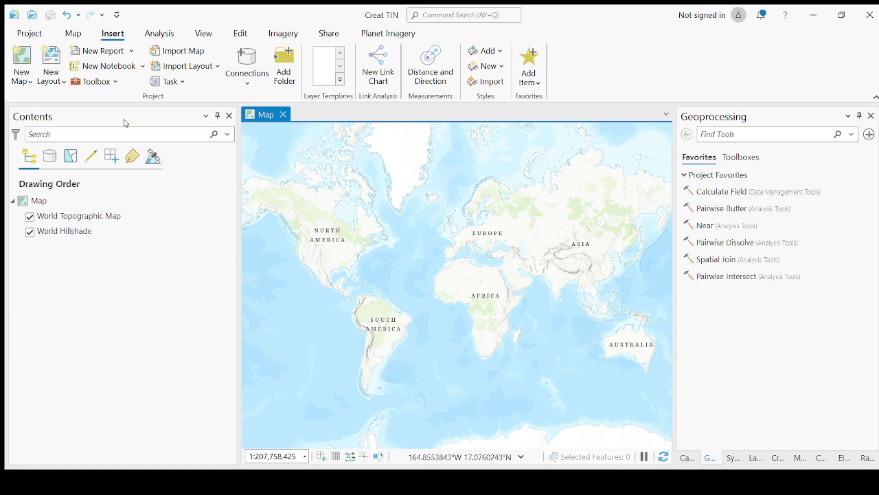
left_click(74, 34)
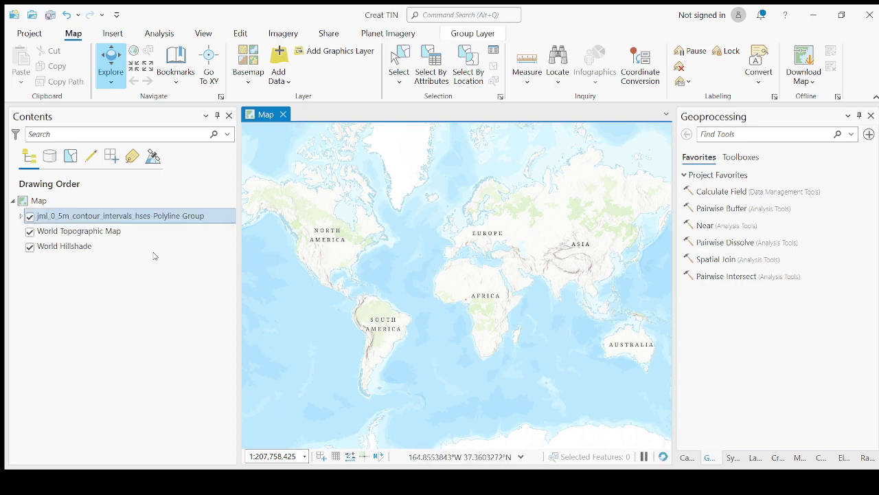
Zoom to the jml_0_5m_contour_intervals_hses-Polyline Group layer and examine its extent and contour lines on the map
left_click(42, 232, "ctrl")
left_click(42, 232, "ctrl")
left_click(145, 313)
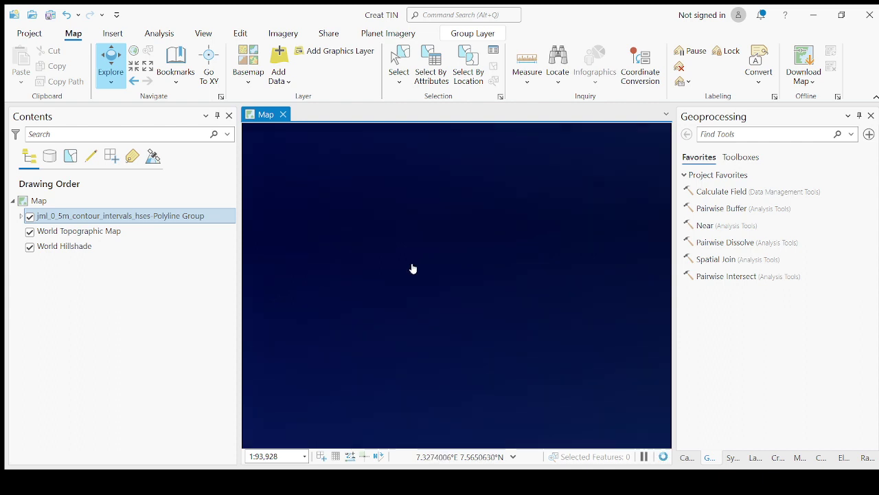
scroll(413, 269, "down", 5)
scroll(413, 269, "down", 2)
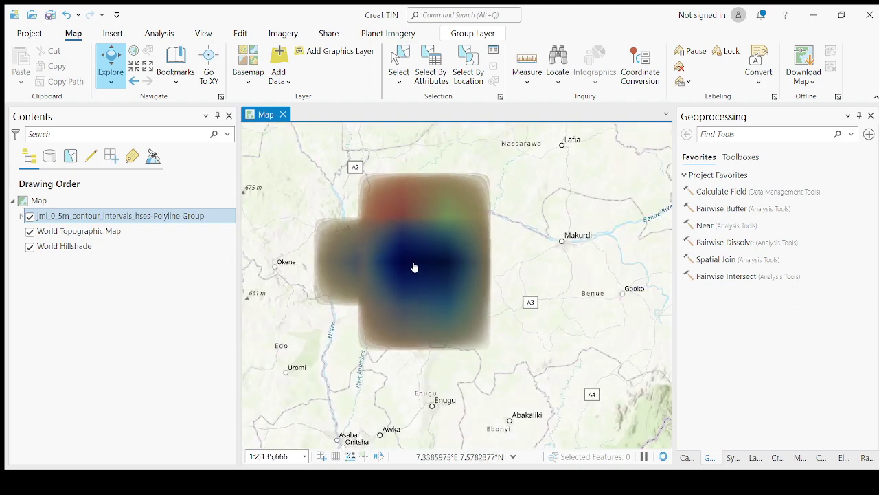
scroll(422, 265, "up", 1)
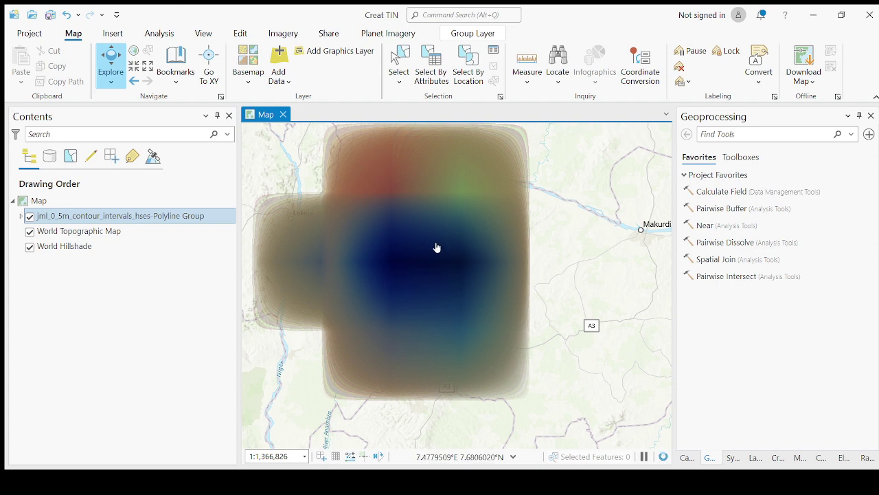
scroll(456, 283, "down", 1)
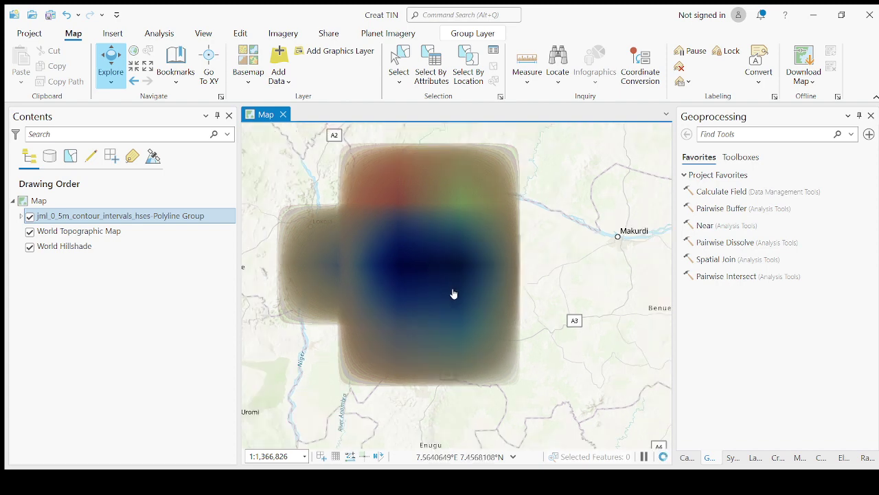
scroll(419, 298, "up", 5)
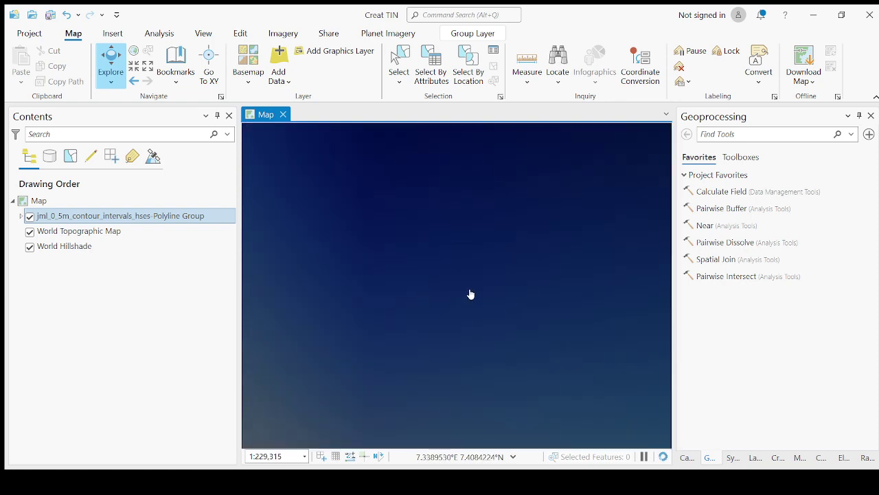
scroll(466, 295, "down", 3)
scroll(426, 300, "down", 2)
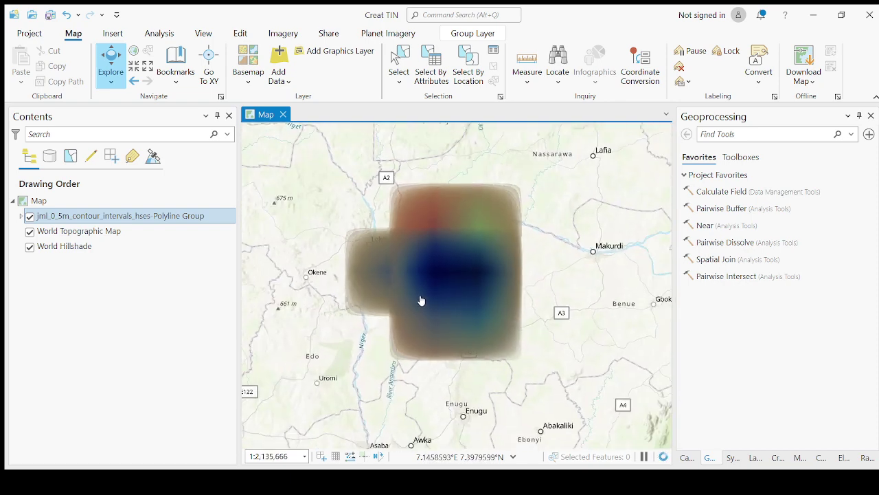
scroll(420, 301, "up", 1)
scroll(422, 300, "up", 1)
scroll(417, 303, "down", 1)
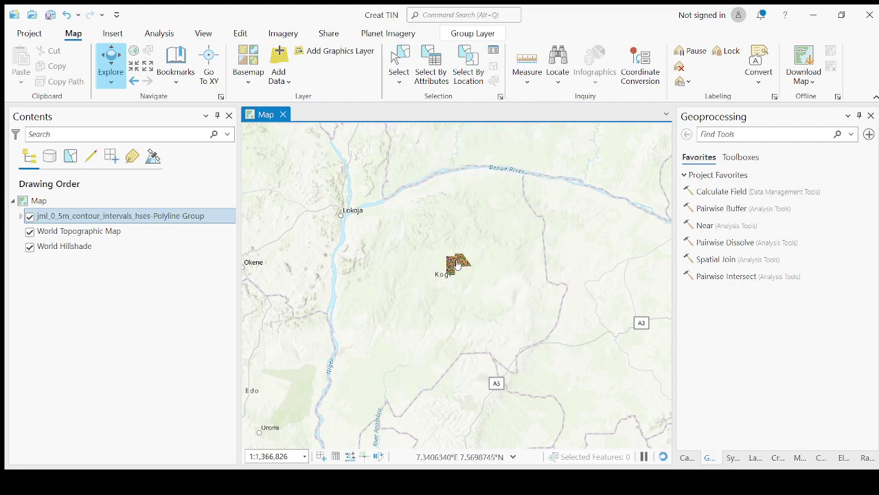
scroll(458, 265, "up", 5)
scroll(461, 295, "up", 3)
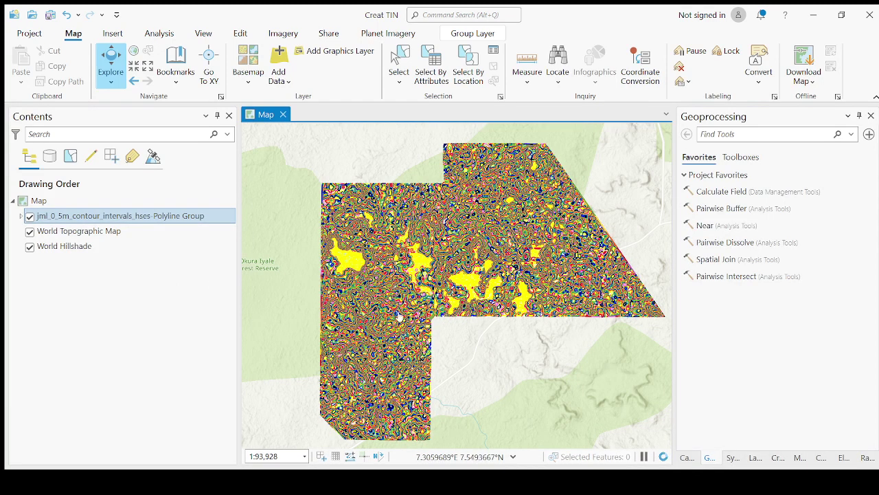
Export the jml_0_5m_contour_intervals_hses-Polyline sublayer inside the group as a new layer named contour file
left_click(21, 217)
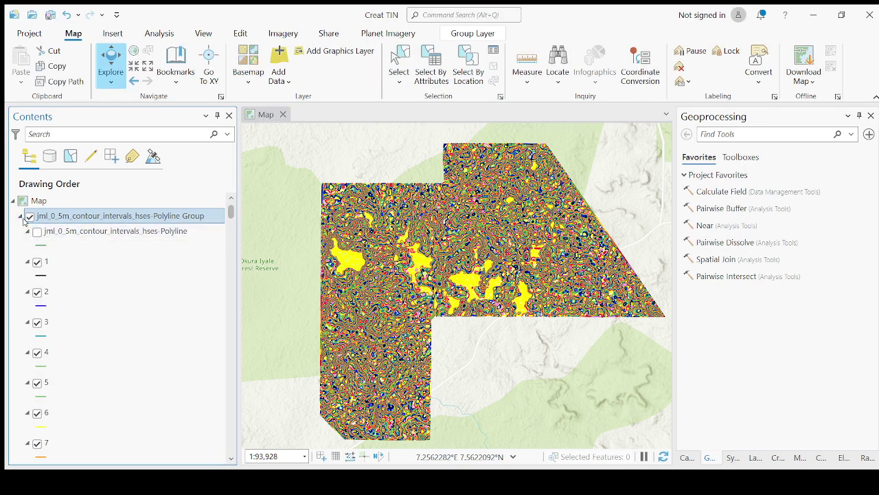
left_click(22, 217)
left_click(21, 217)
scroll(83, 388, "down", 3)
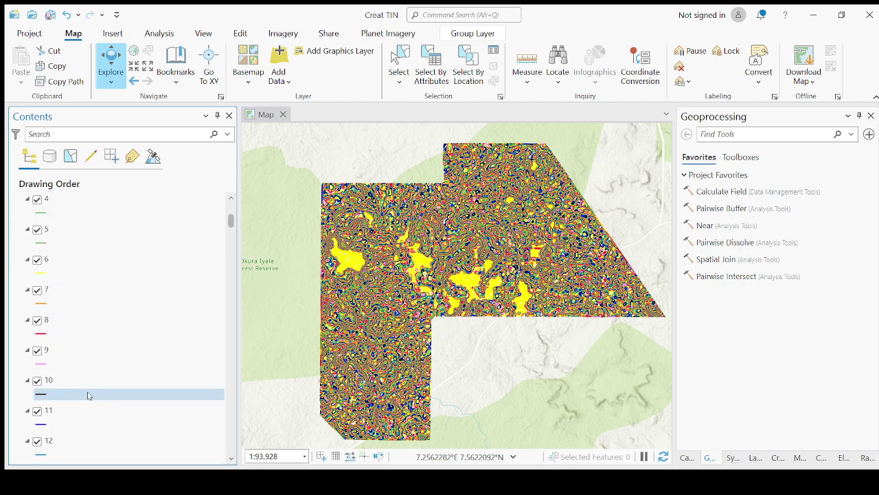
scroll(83, 364, "up", 3)
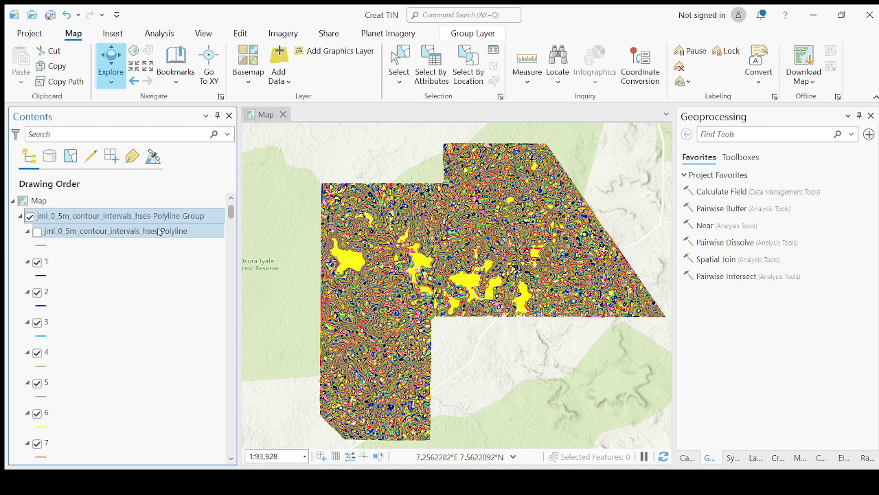
left_click(88, 241)
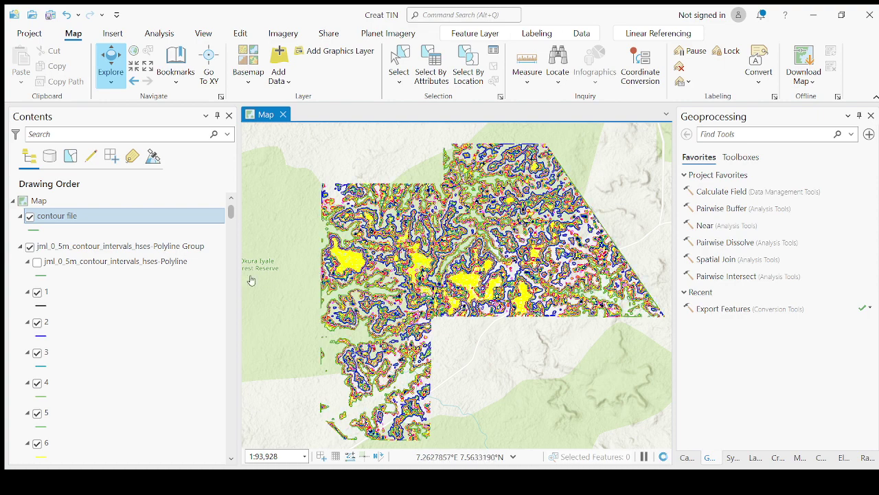
Remove the original jml_0_5m_contour_intervals_hses-Polyline Group layer from the map
left_click(79, 252)
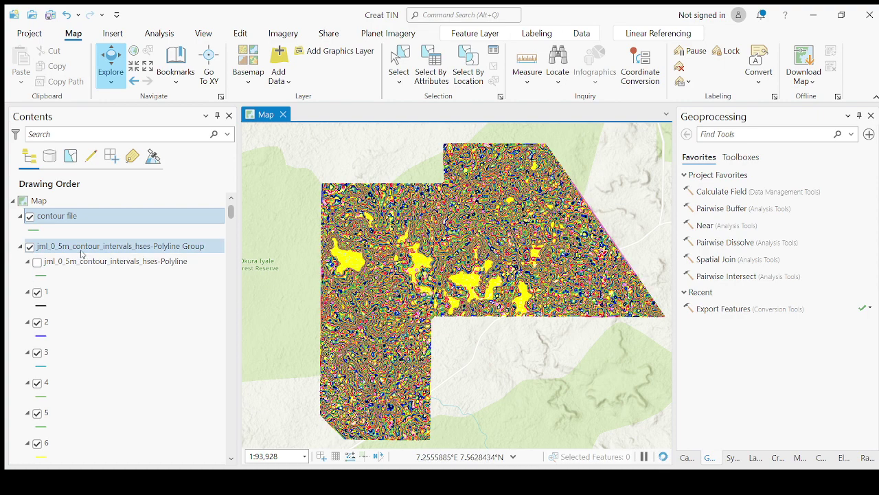
left_click(80, 248)
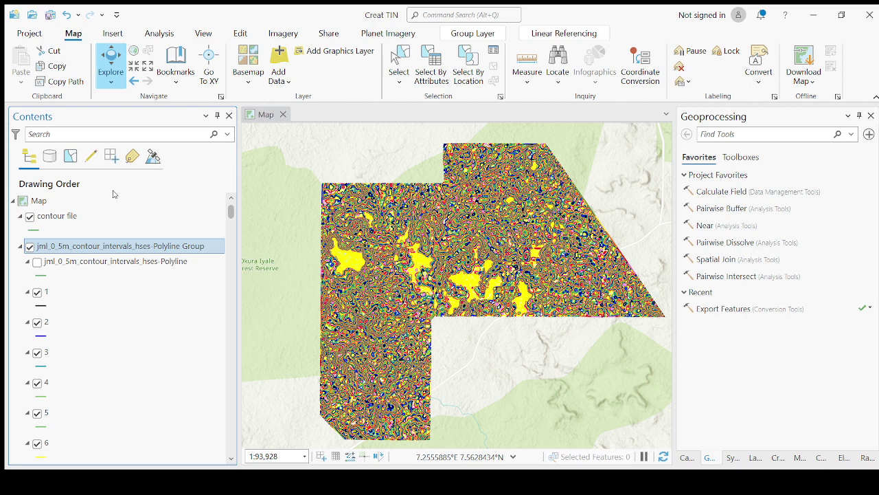
key("Delete")
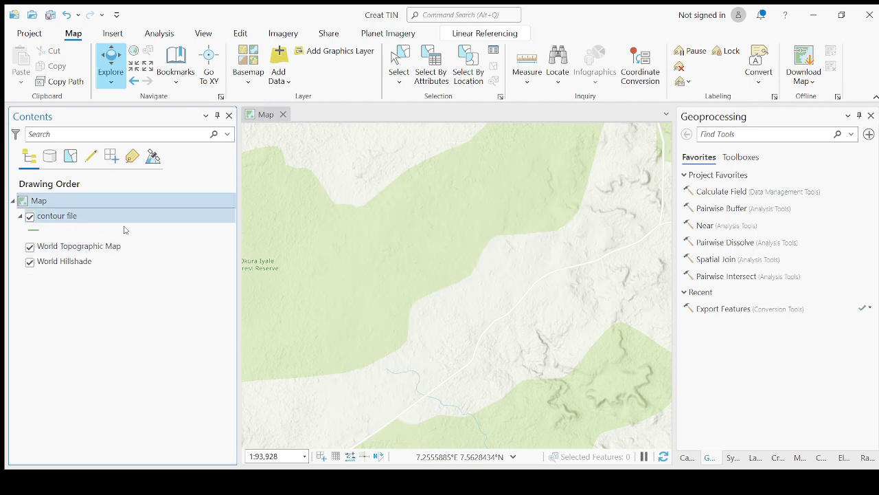
Zoom to the contour file layer and switch the map's coordinate display to UTM
left_click(74, 221)
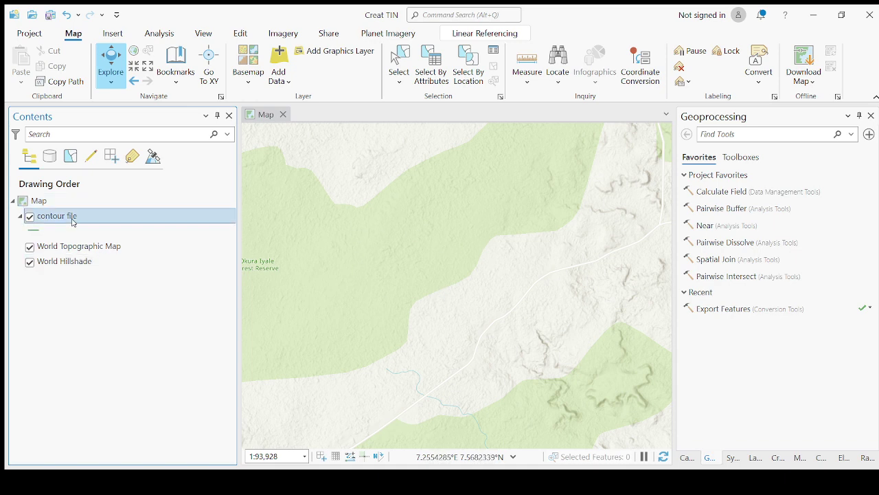
left_click(133, 217)
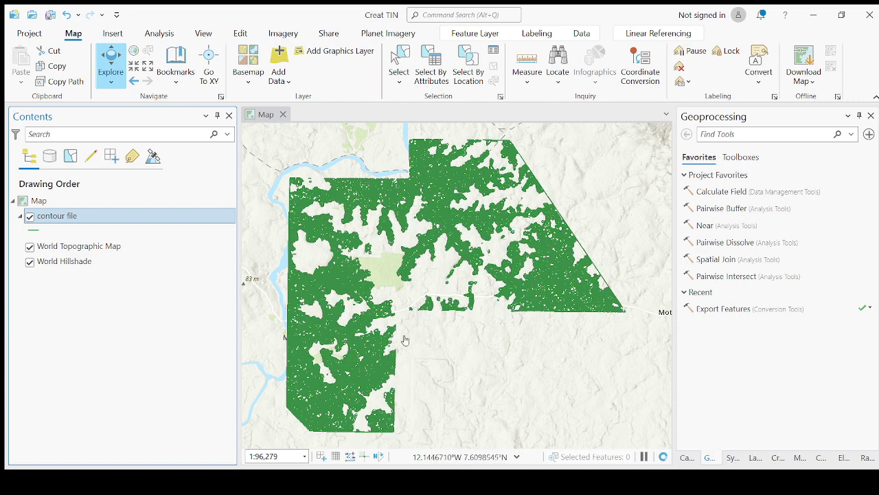
scroll(423, 279, "up", 5)
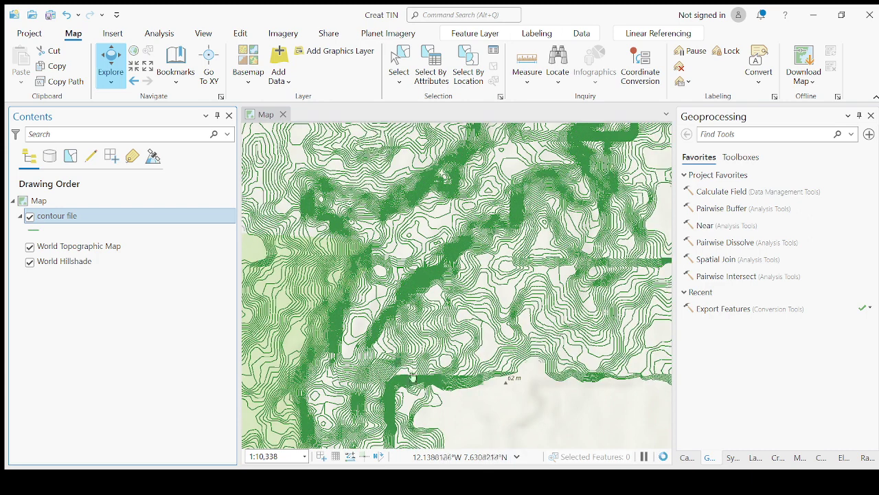
left_click(517, 459)
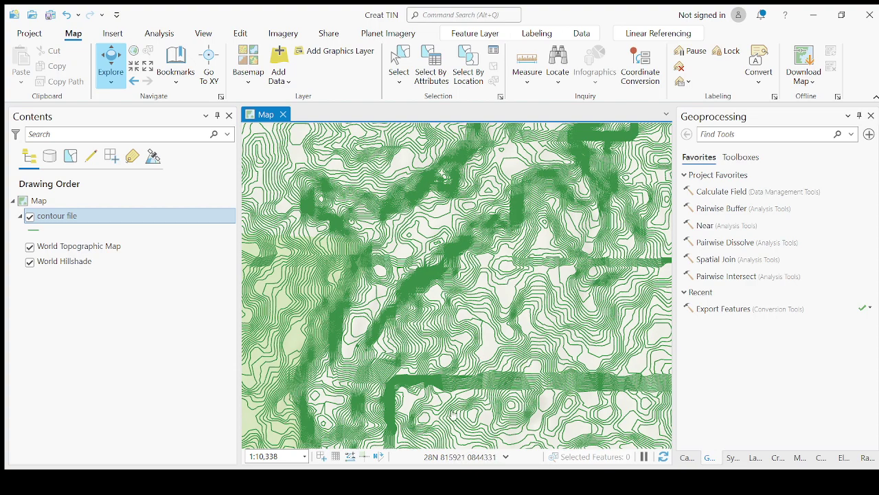
Turn off the World Topographic Map and World Hillshade basemap layers
scroll(465, 309, "down", 2)
scroll(467, 299, "down", 1)
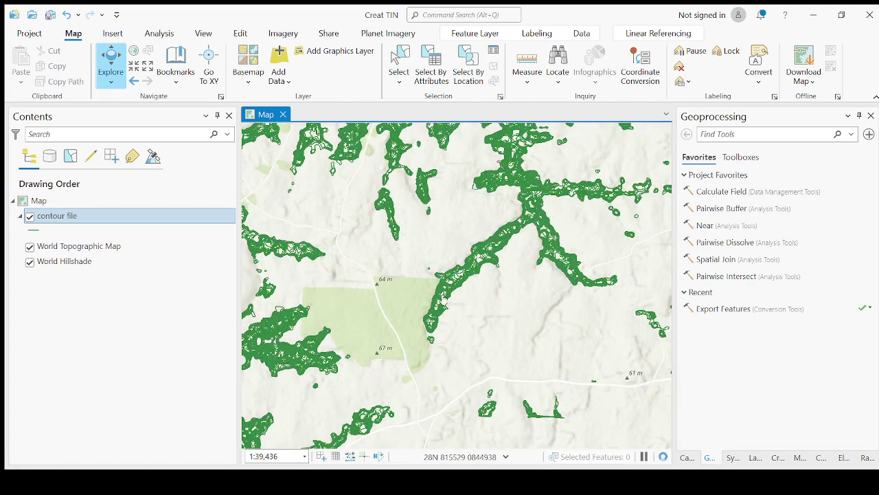
left_click(30, 246)
left_click(30, 261)
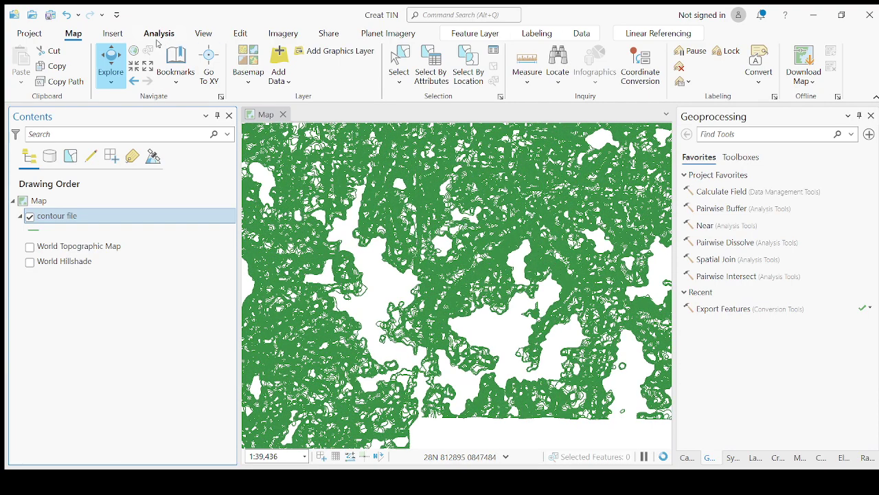
Search the geoprocessing tools for "create" and open the Create TIN tool
left_click(161, 36)
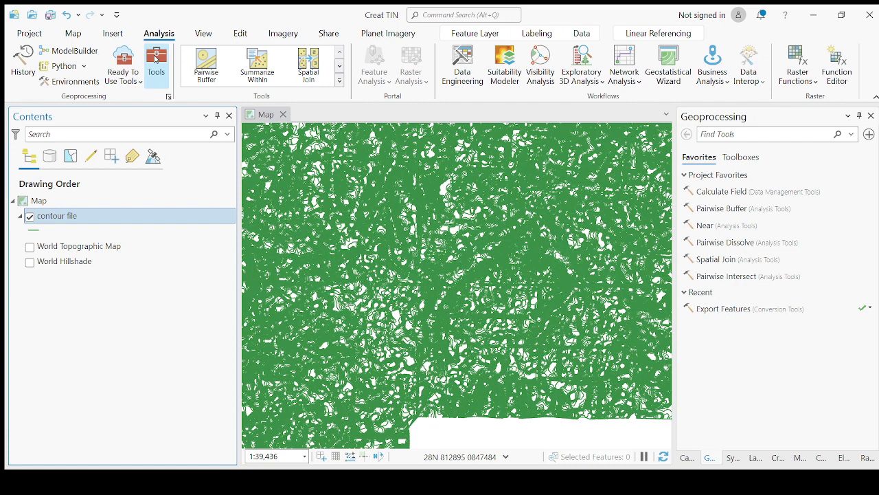
left_click(156, 60)
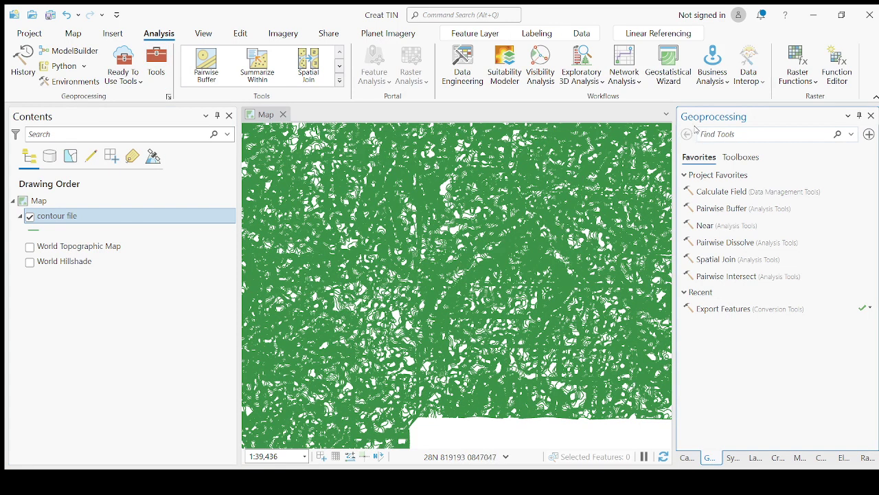
left_click(749, 135)
type("c")
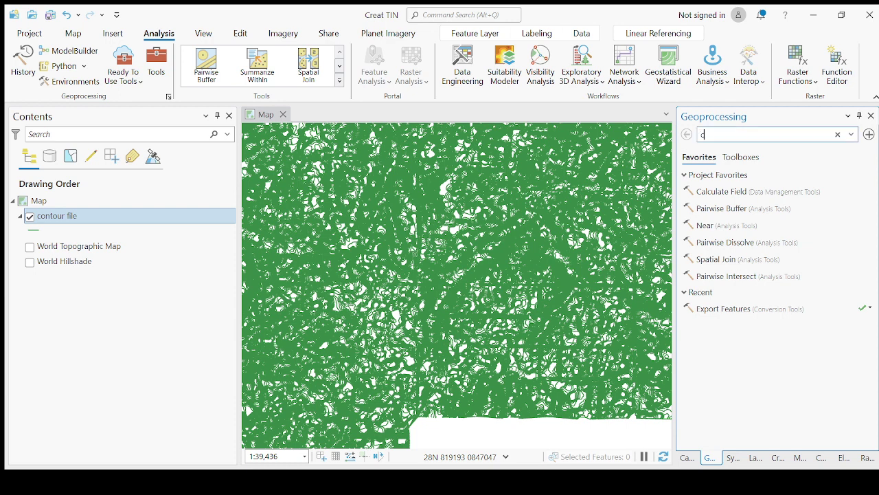
type("reate")
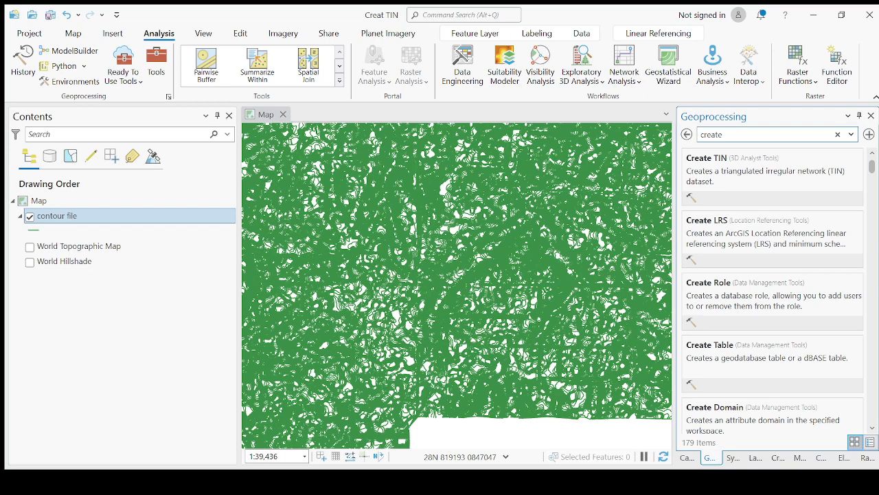
left_click(716, 169)
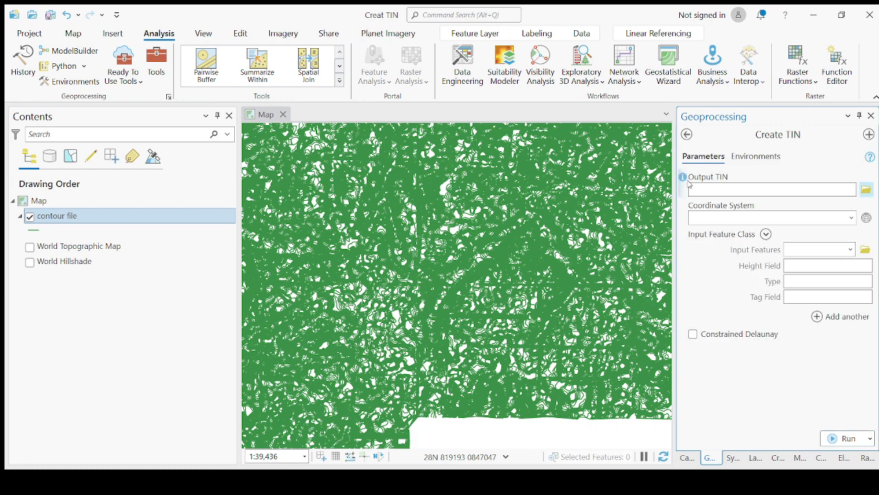
Name the output TIN "tin model" and set its coordinate system to WGS_1984_UTM_Zone_28N
left_click(708, 186)
left_click(866, 193)
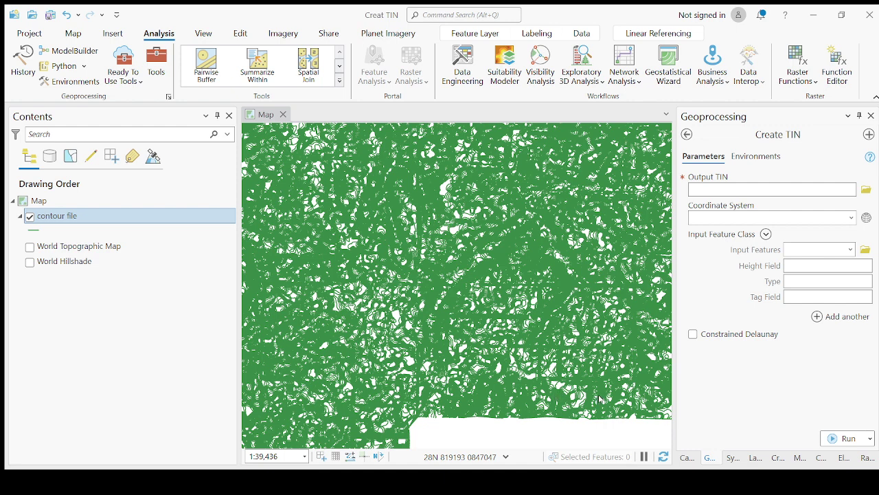
type("tin model")
left_click(729, 229)
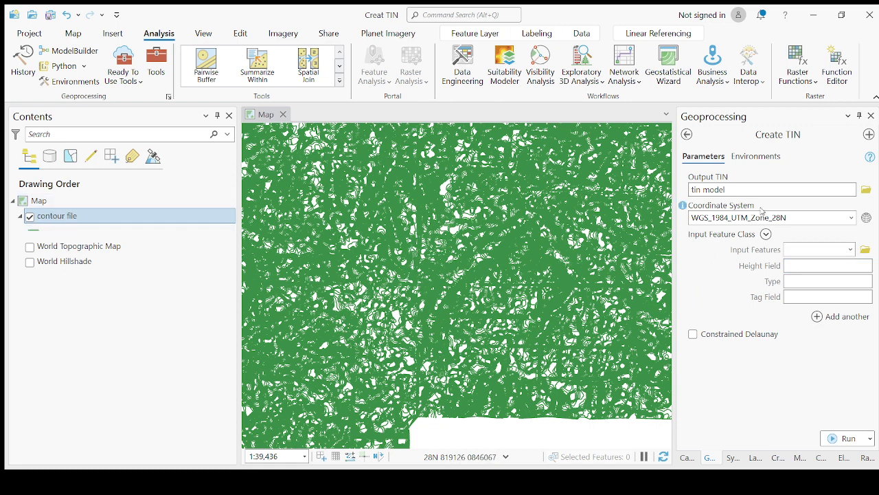
Use the contour file layer as the TIN's input features, with Elevation as the height field and Hard_Line as the type
left_click(851, 250)
left_click(812, 266)
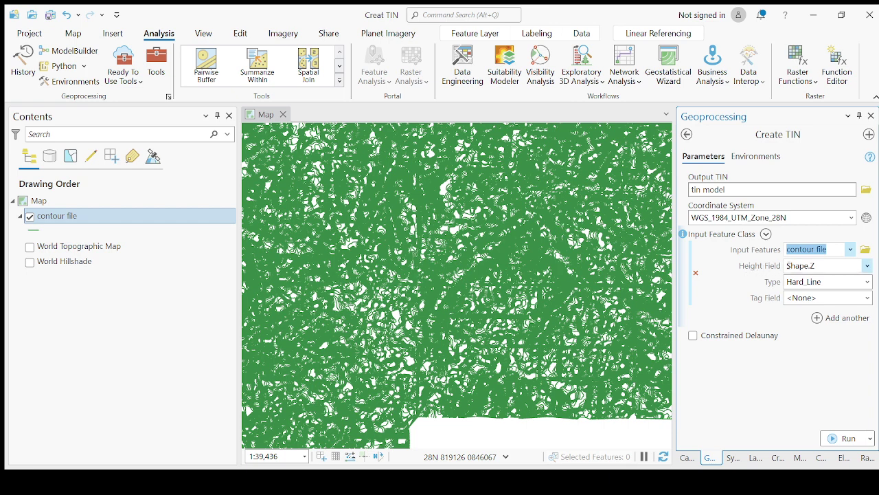
left_click(869, 271)
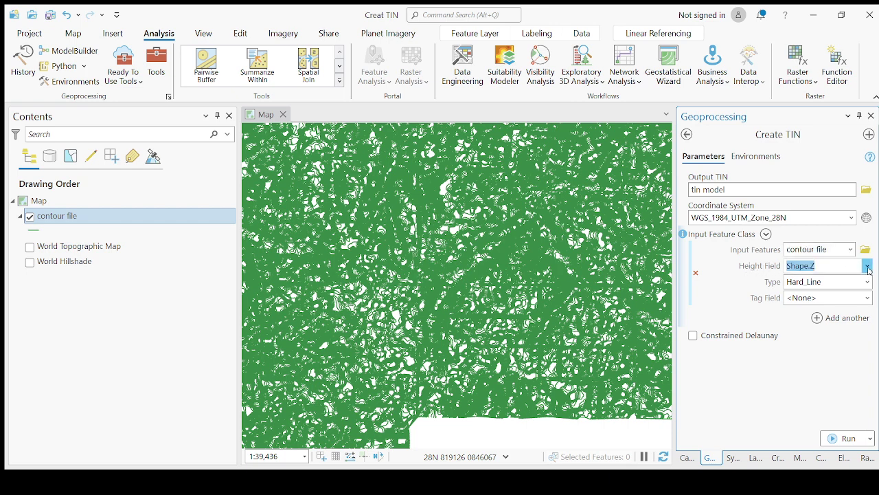
scroll(869, 268, "down", 1)
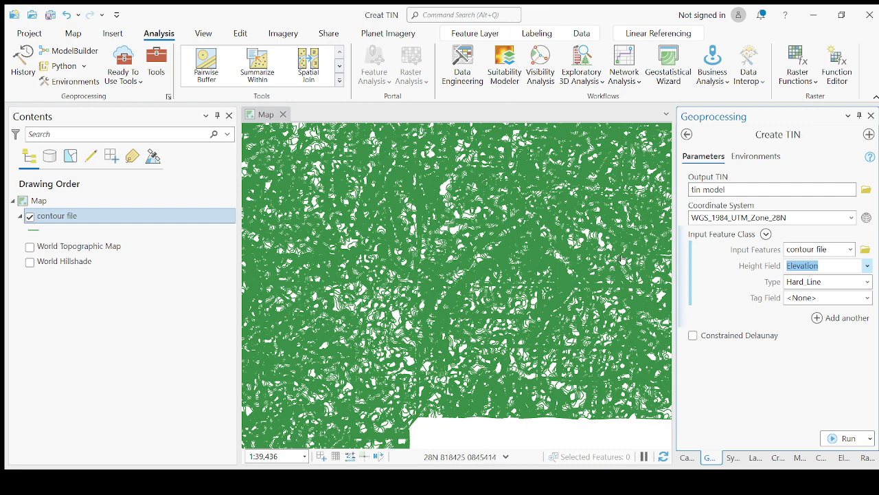
left_click(83, 219)
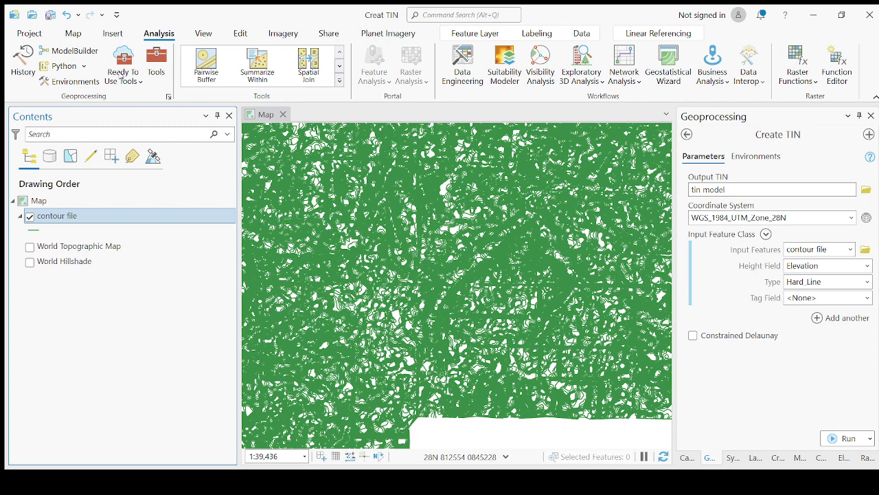
Open the contour file layer's attribute table, examine the Elevation values through to the last records, and close the table
key("ctrl+t")
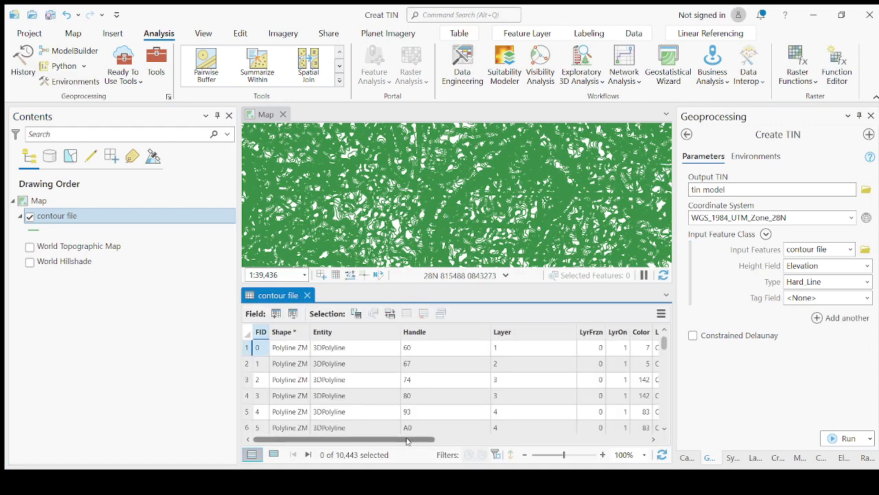
left_click_drag(407, 441, 605, 430)
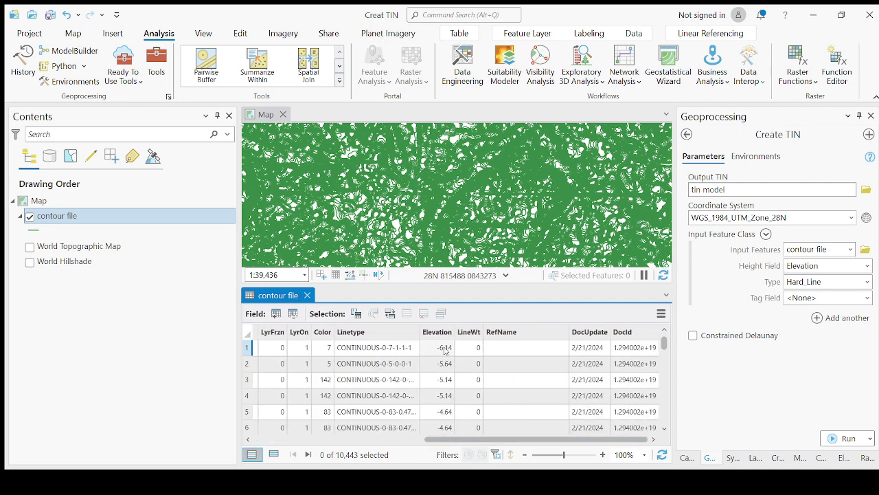
scroll(443, 395, "down", 4)
scroll(443, 394, "down", 20)
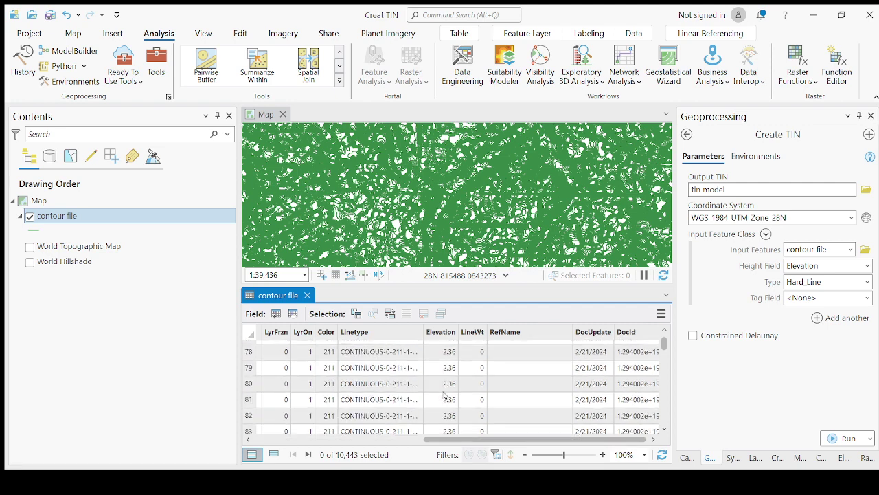
scroll(450, 413, "down", 20)
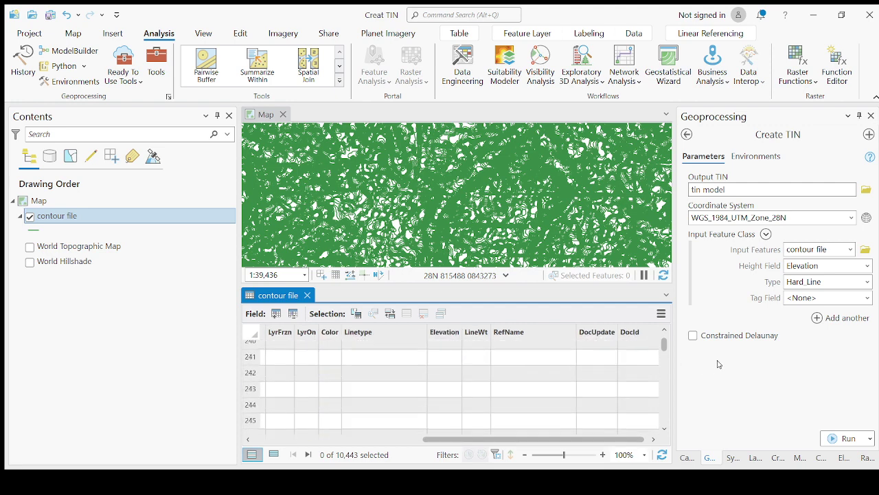
left_click(666, 415)
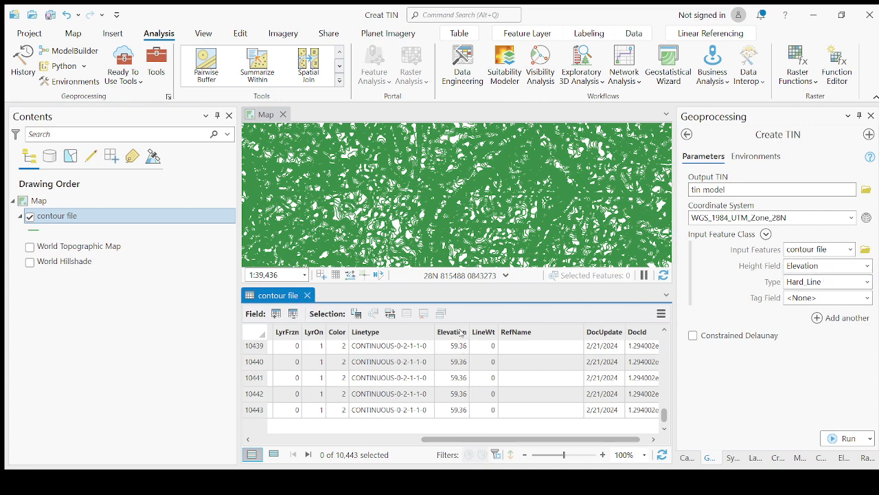
left_click(307, 295)
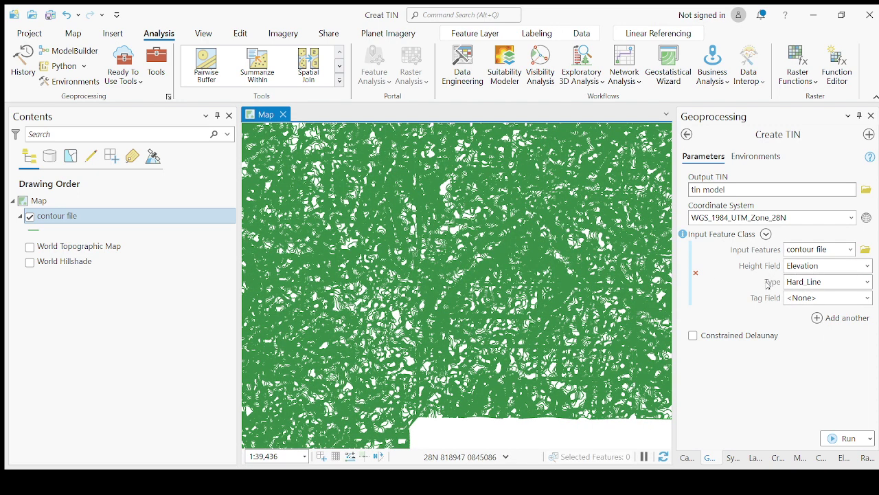
Change the contour input's type to Mass_Points and run Create TIN
left_click(867, 282)
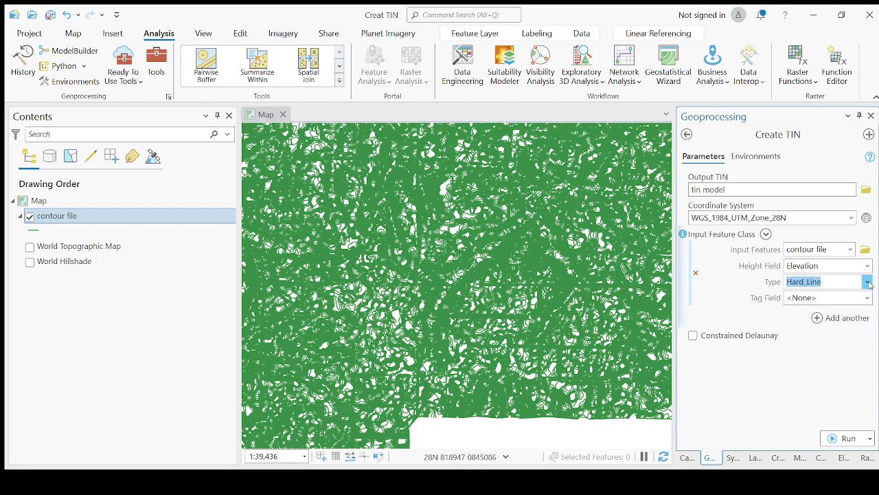
key("Up")
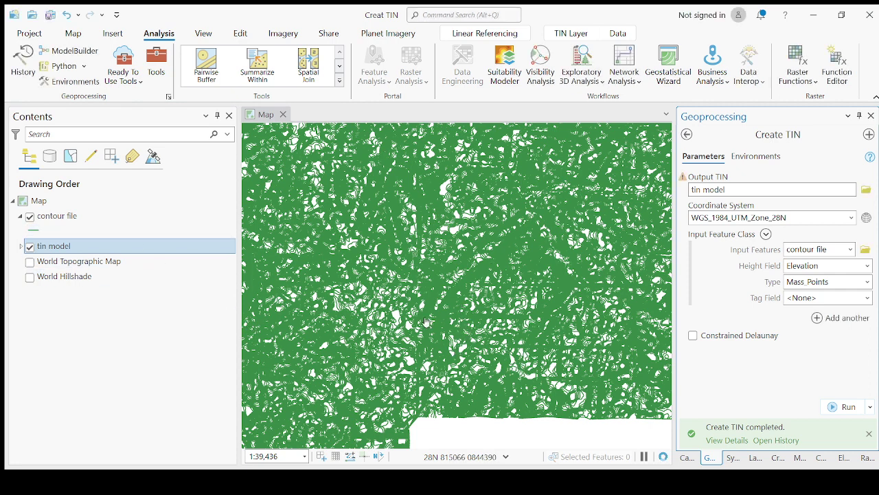
Turn off the contour file layer and expand the tin model layer's elevation legend to inspect the surface
left_click(30, 217)
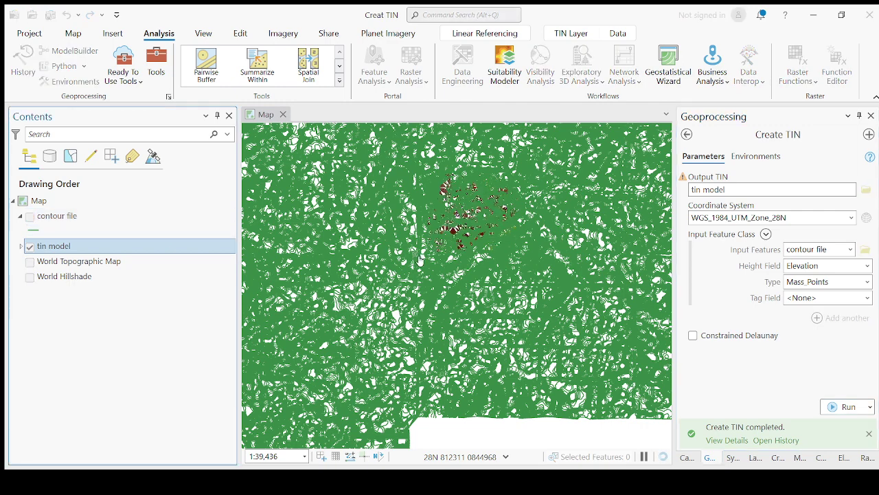
scroll(453, 308, "down", 2)
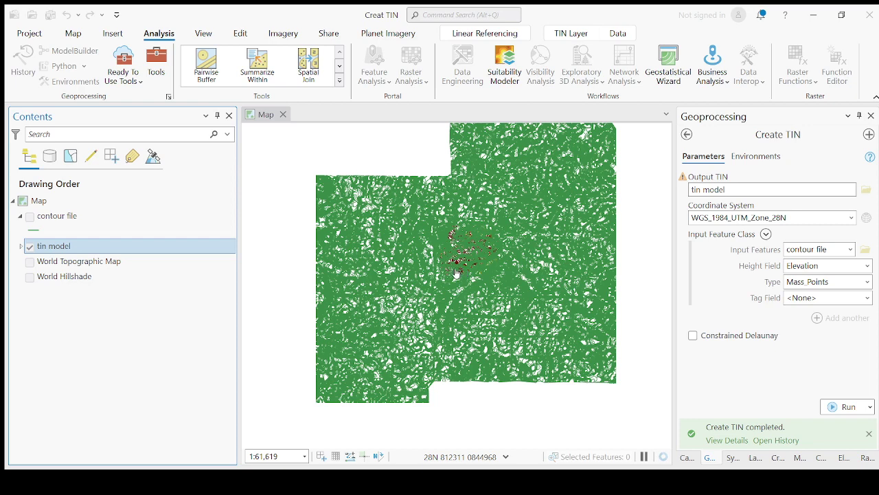
scroll(457, 261, "up", 5)
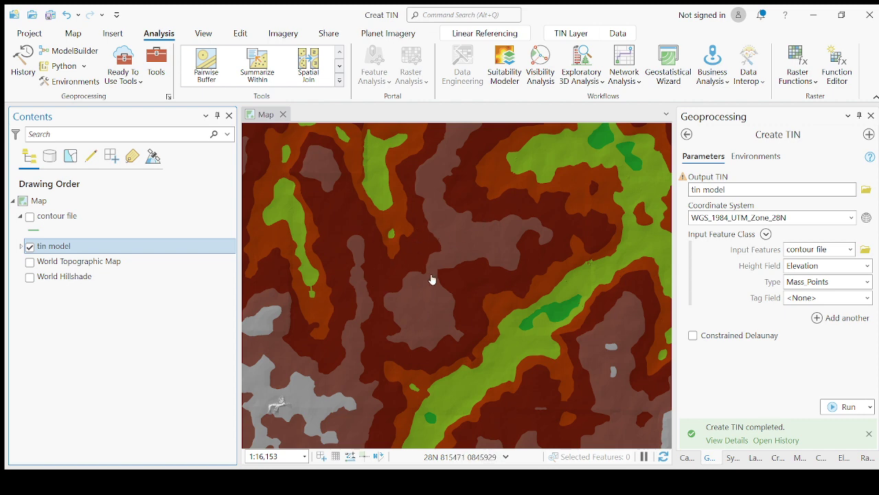
left_click(20, 246)
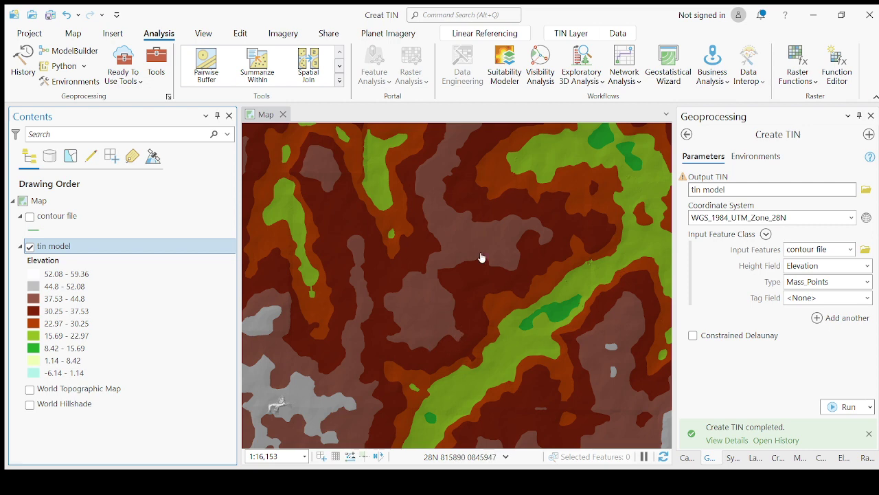
scroll(480, 256, "down", 5)
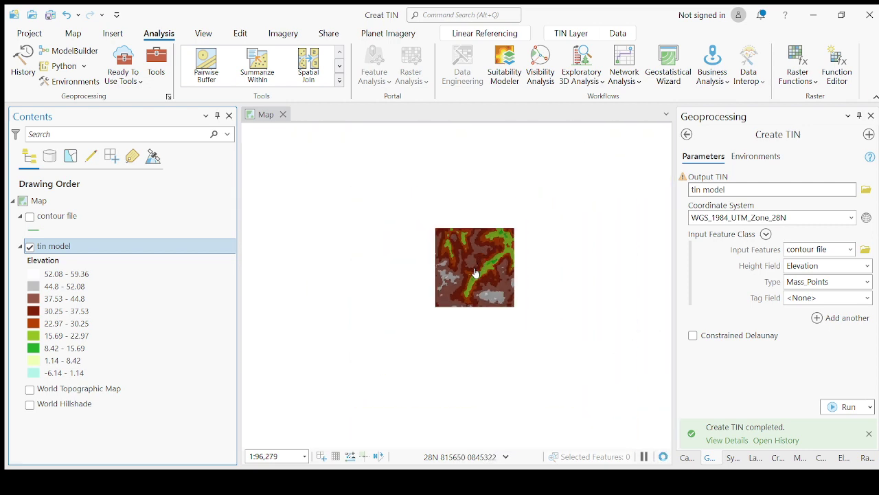